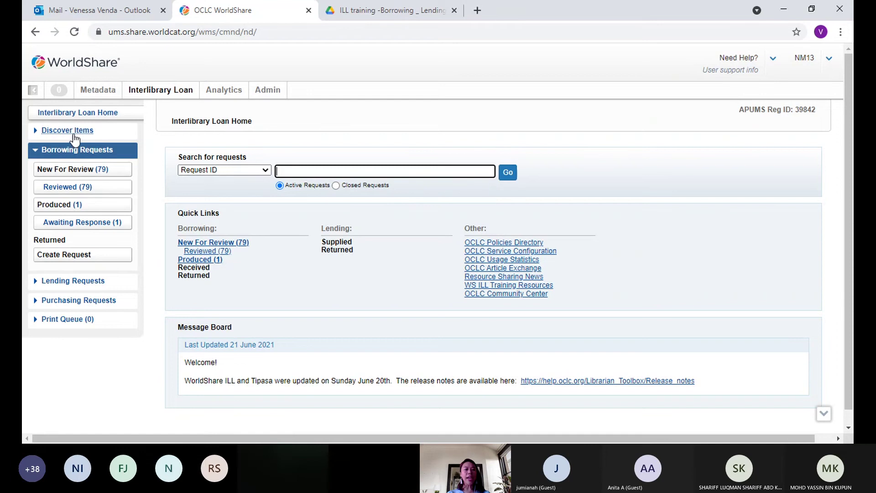
Step: Open a blank borrowing request form and examine its sections from request details to patron information
{"action": "left_click", "coordinate": [95, 261]}
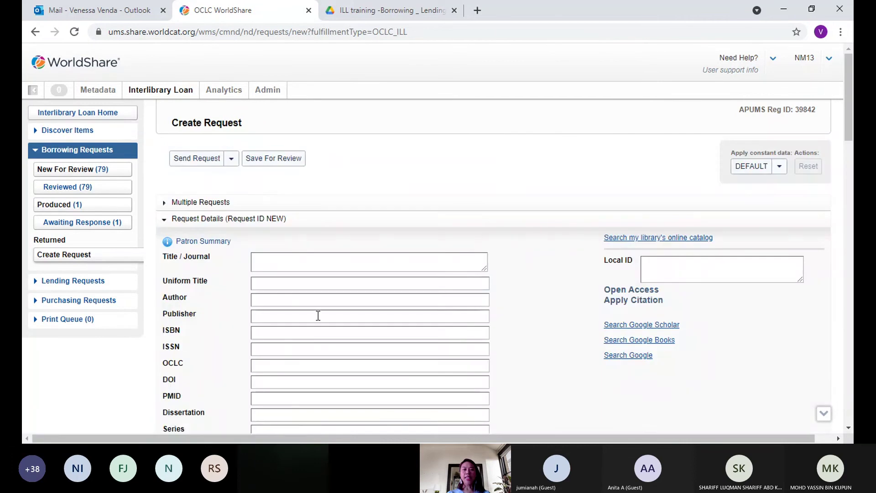
{"action": "scroll", "coordinate": [469, 232], "scroll_direction": "down", "scroll_amount": 3}
{"action": "scroll", "coordinate": [469, 232], "scroll_direction": "down", "scroll_amount": 12}
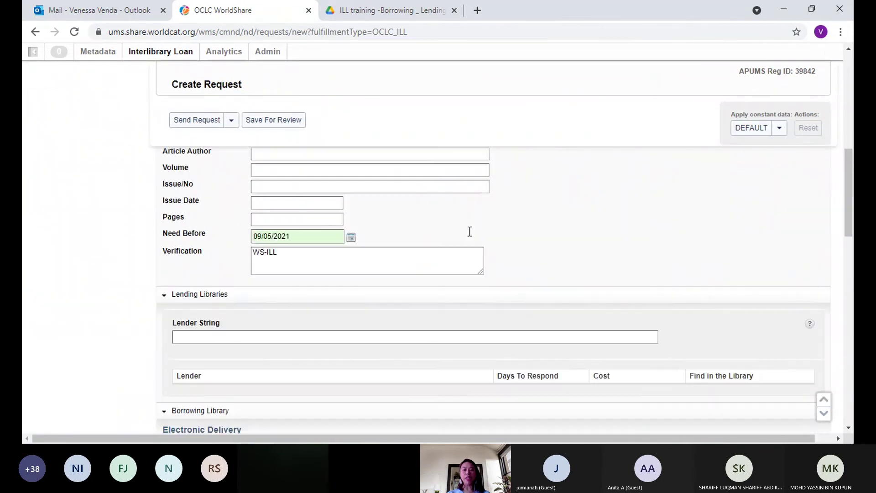
{"action": "scroll", "coordinate": [470, 232], "scroll_direction": "down", "scroll_amount": 11}
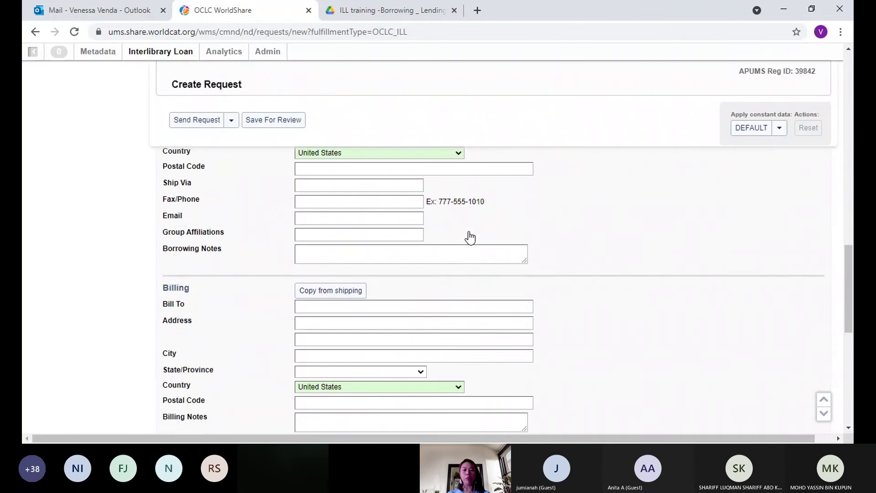
{"action": "scroll", "coordinate": [469, 233], "scroll_direction": "down", "scroll_amount": 4}
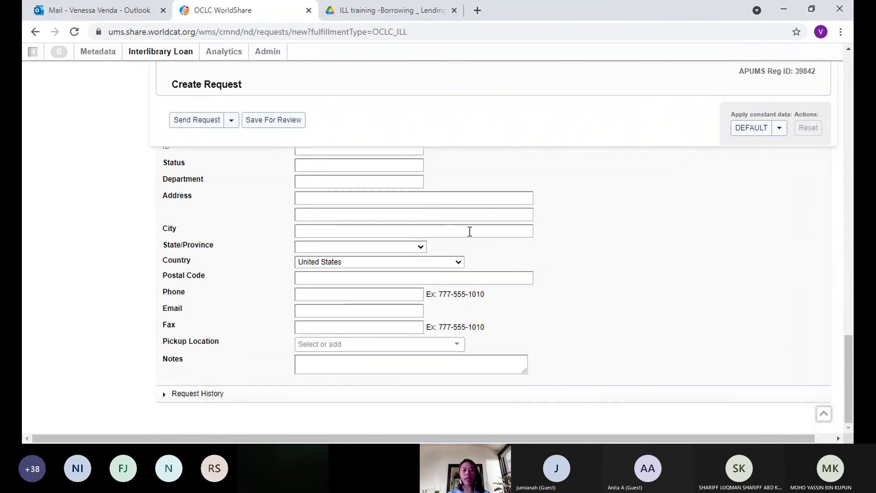
{"action": "scroll", "coordinate": [441, 354], "scroll_direction": "up", "scroll_amount": 10}
{"action": "scroll", "coordinate": [442, 358], "scroll_direction": "up", "scroll_amount": 15}
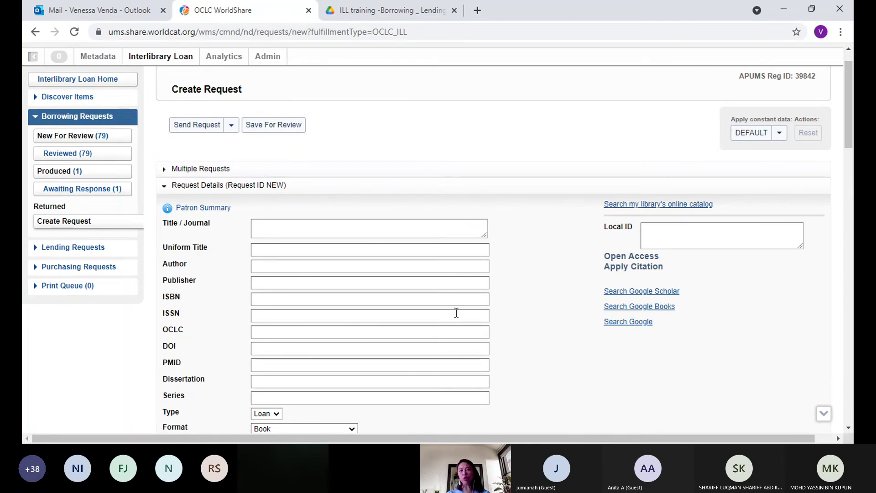
{"action": "scroll", "coordinate": [87, 249], "scroll_direction": "up", "scroll_amount": 1}
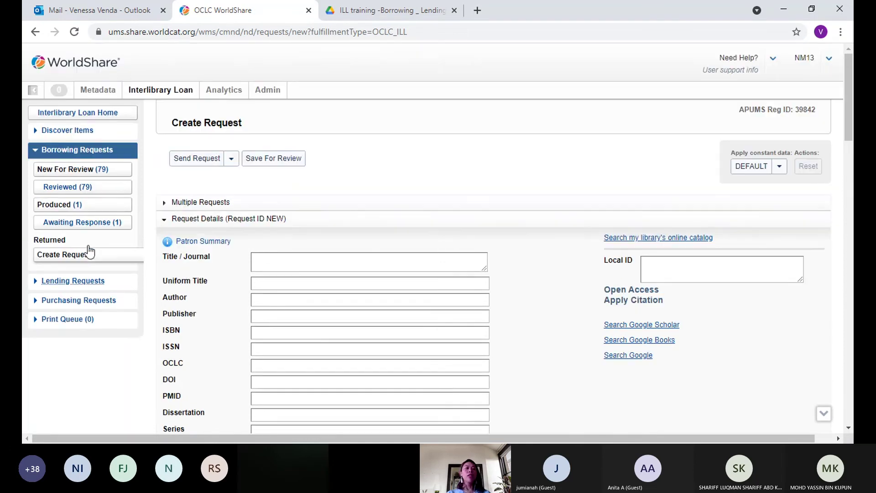
Step: Search all of WorldCat through Discover Items for the item with OCLC Number 35792200
{"action": "left_click", "coordinate": [75, 131]}
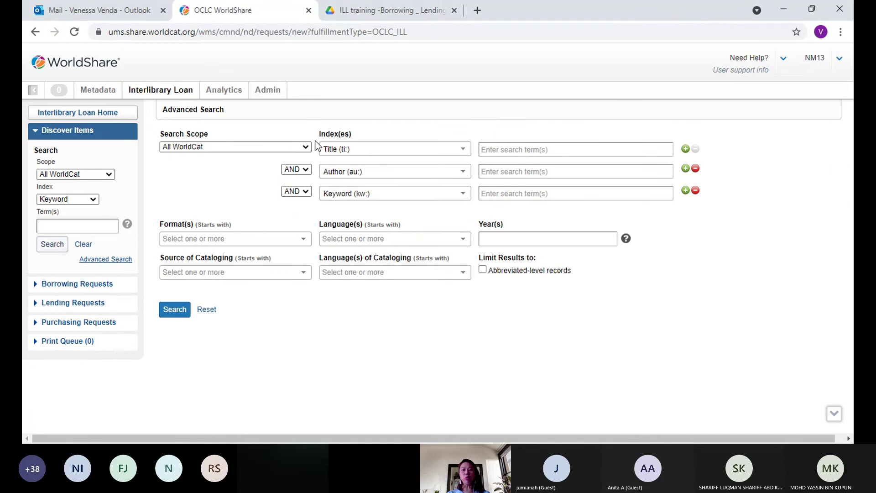
{"action": "left_click", "coordinate": [411, 157]}
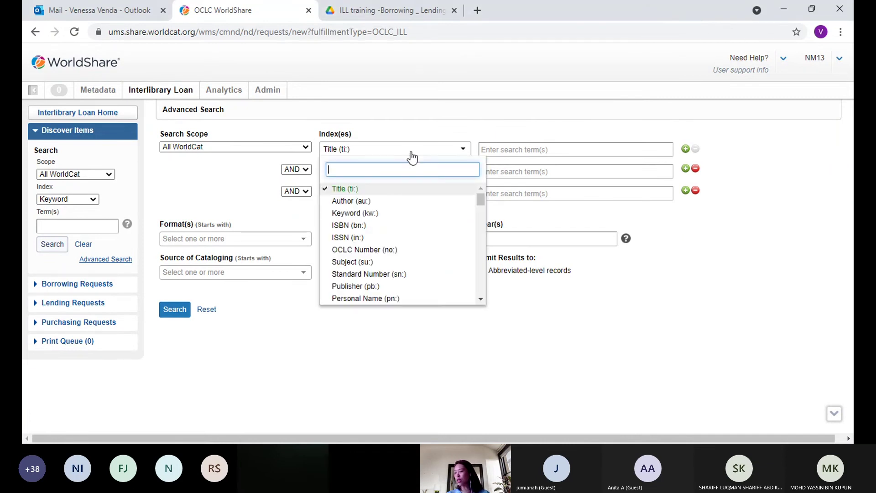
{"action": "left_click", "coordinate": [393, 250]}
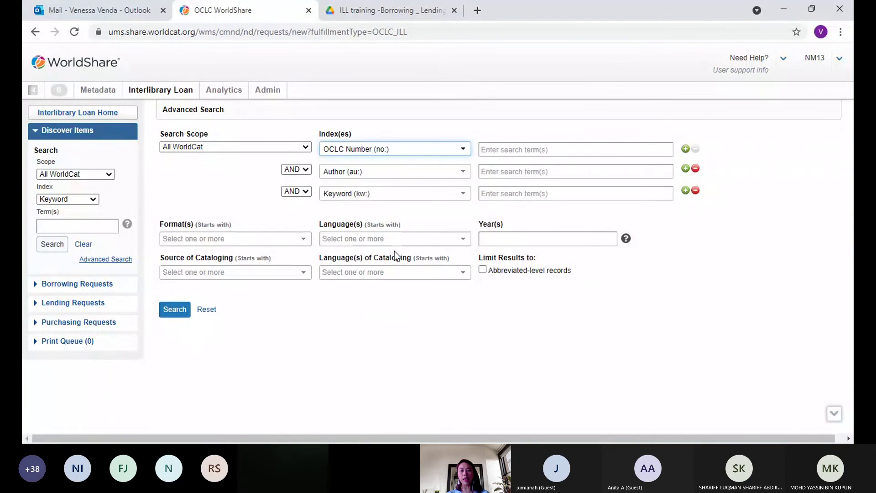
{"action": "left_click", "coordinate": [517, 150]}
{"action": "type", "text": "3579"}
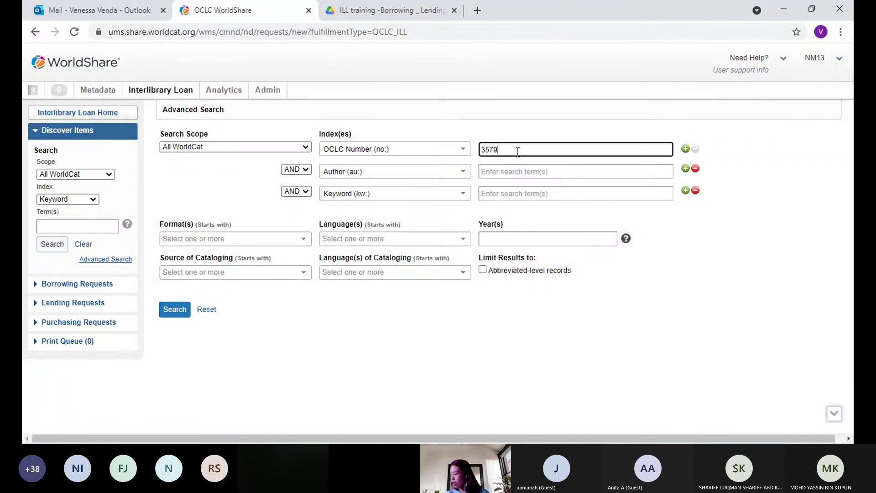
{"action": "type", "text": "22"}
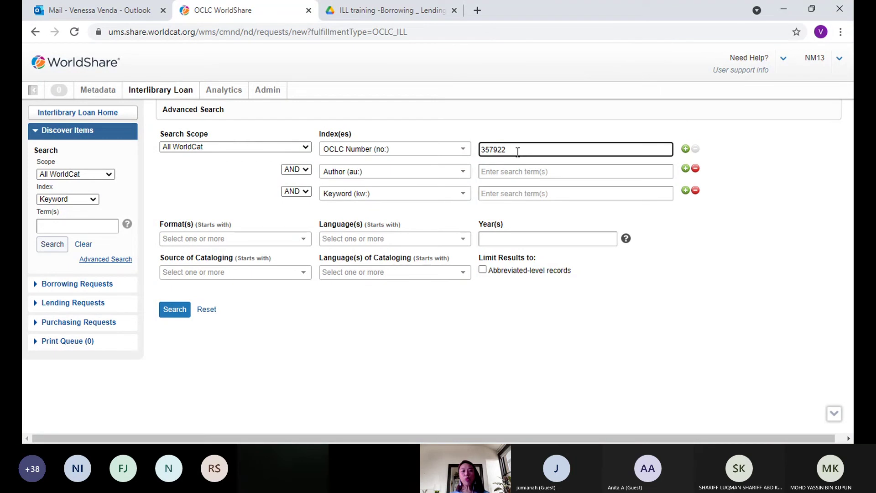
{"action": "type", "text": "900"}
{"action": "left_click", "coordinate": [175, 310]}
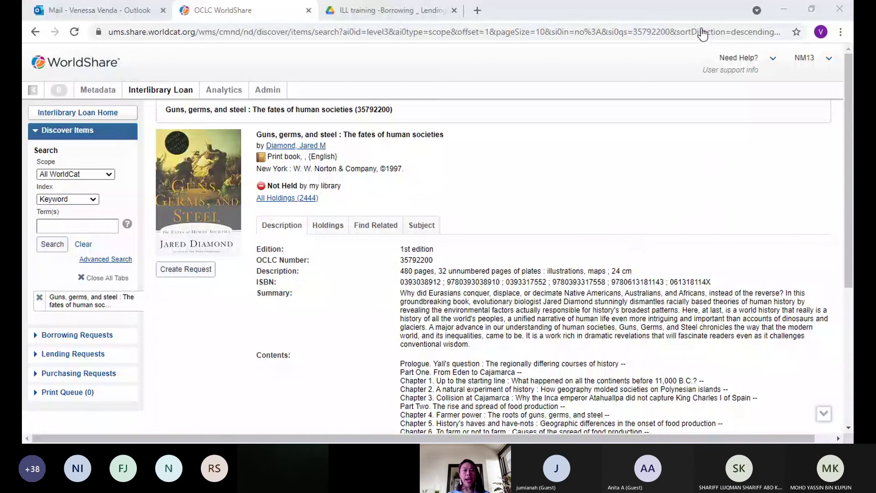
Step: Review the record for "Guns, germs, and steel : The fates of human societies" and create a borrowing request from it
{"action": "scroll", "coordinate": [533, 322], "scroll_direction": "down", "scroll_amount": 5}
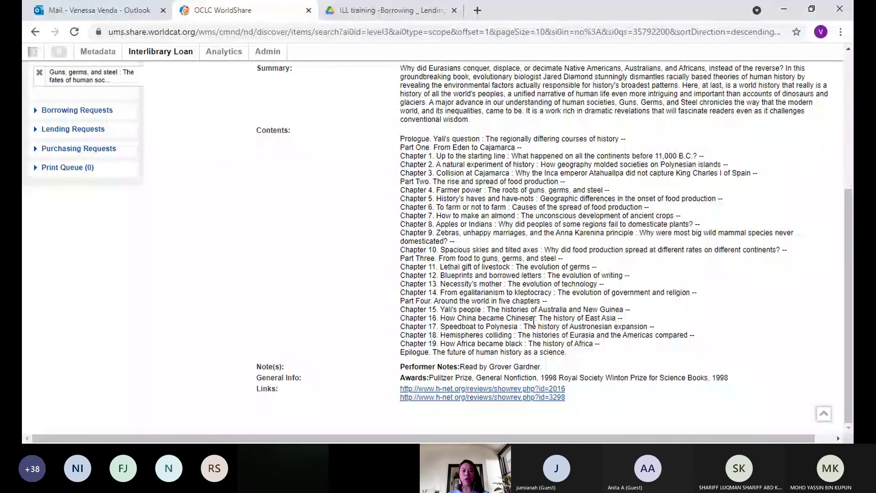
{"action": "scroll", "coordinate": [533, 322], "scroll_direction": "up", "scroll_amount": 5}
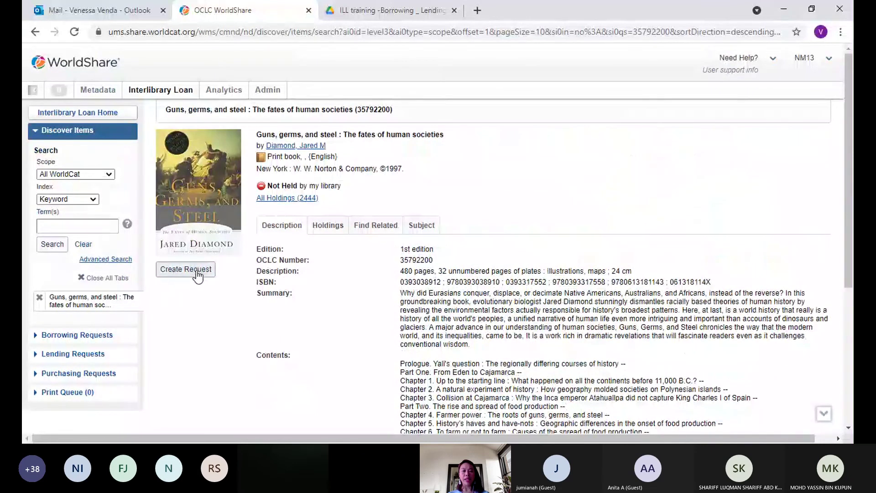
{"action": "left_click", "coordinate": [196, 270]}
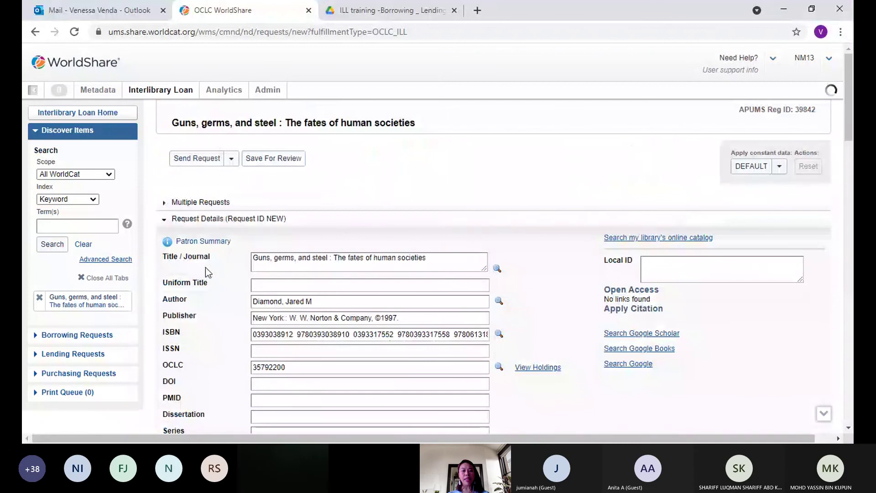
Step: Examine the new request's prefilled bibliographic details, preferred edition, need-before date and lending library section
{"action": "scroll", "coordinate": [362, 286], "scroll_direction": "down", "scroll_amount": 4}
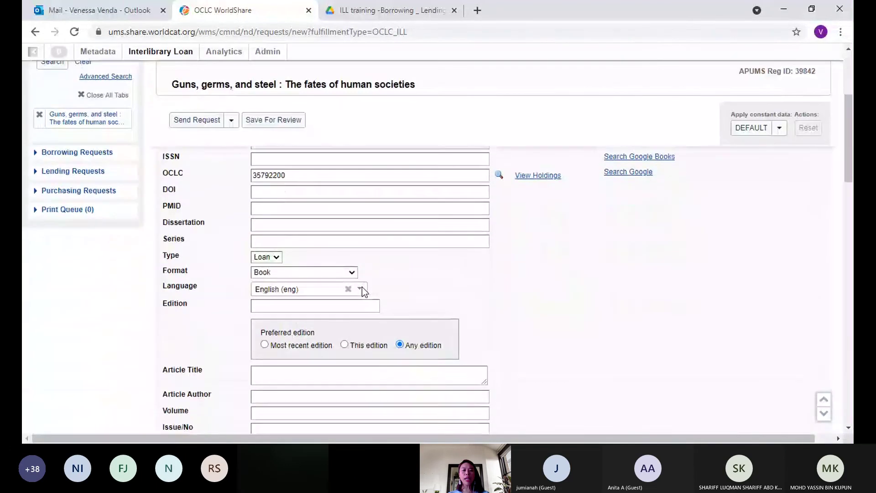
{"action": "scroll", "coordinate": [362, 287], "scroll_direction": "down", "scroll_amount": 3}
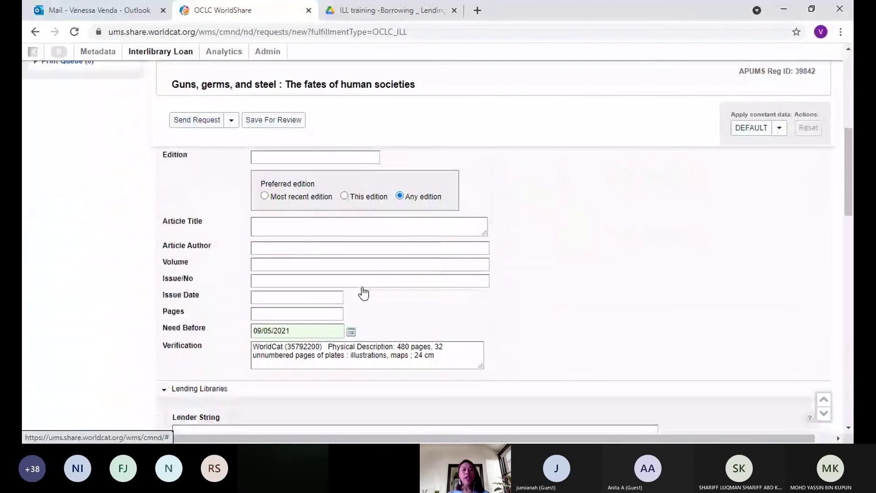
{"action": "scroll", "coordinate": [363, 283], "scroll_direction": "down", "scroll_amount": 10}
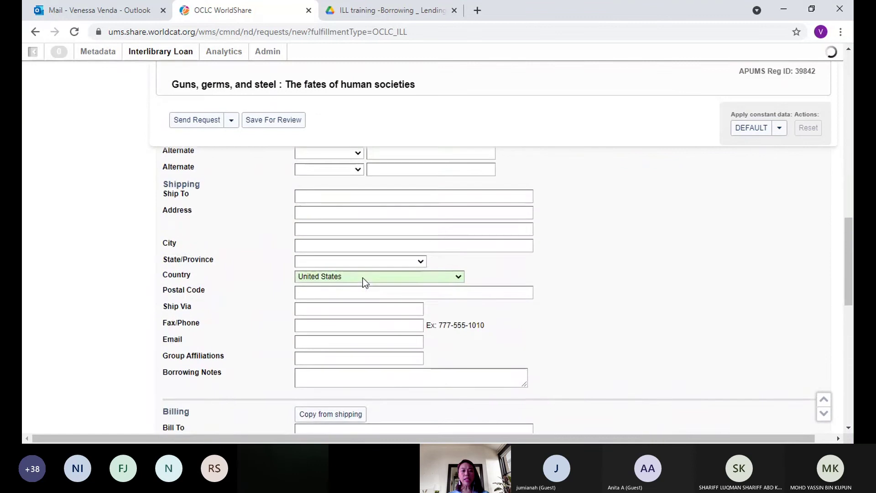
{"action": "scroll", "coordinate": [363, 279], "scroll_direction": "up", "scroll_amount": 15}
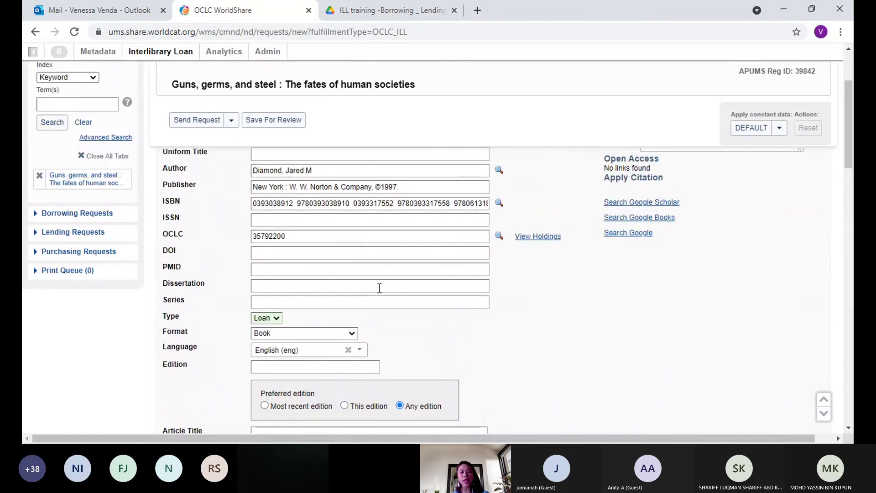
{"action": "scroll", "coordinate": [379, 288], "scroll_direction": "down", "scroll_amount": 6}
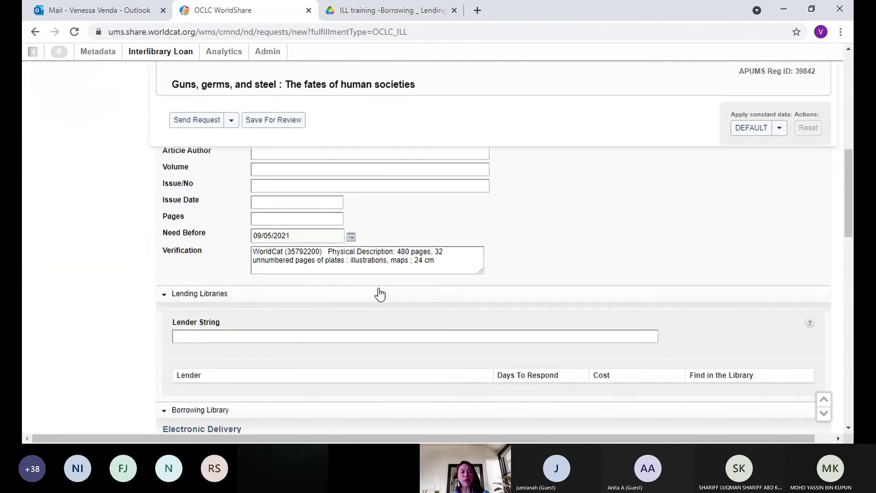
{"action": "scroll", "coordinate": [379, 291], "scroll_direction": "up", "scroll_amount": 3}
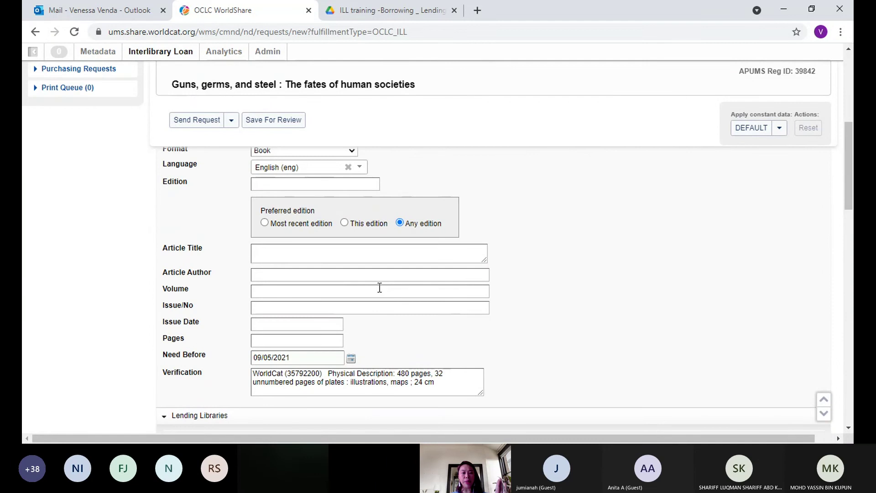
{"action": "scroll", "coordinate": [379, 288], "scroll_direction": "up", "scroll_amount": 1}
{"action": "scroll", "coordinate": [379, 288], "scroll_direction": "up", "scroll_amount": 1}
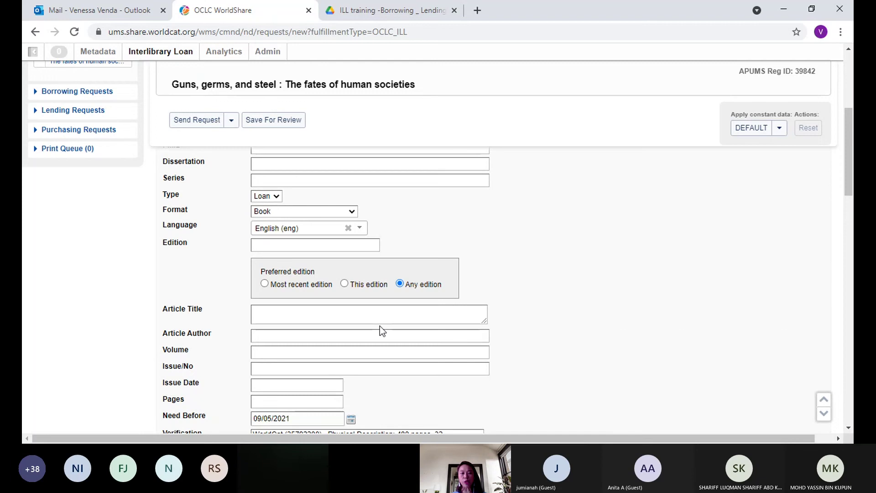
Step: Enter UMS in the first address line of the borrowing library's shipping details
{"action": "scroll", "coordinate": [380, 327], "scroll_direction": "down", "scroll_amount": 5}
{"action": "scroll", "coordinate": [383, 331], "scroll_direction": "down", "scroll_amount": 5}
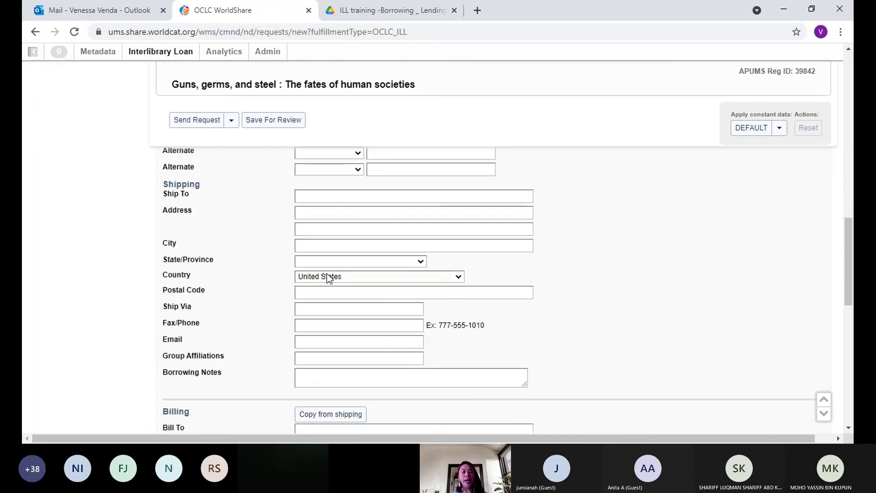
{"action": "left_click", "coordinate": [313, 197]}
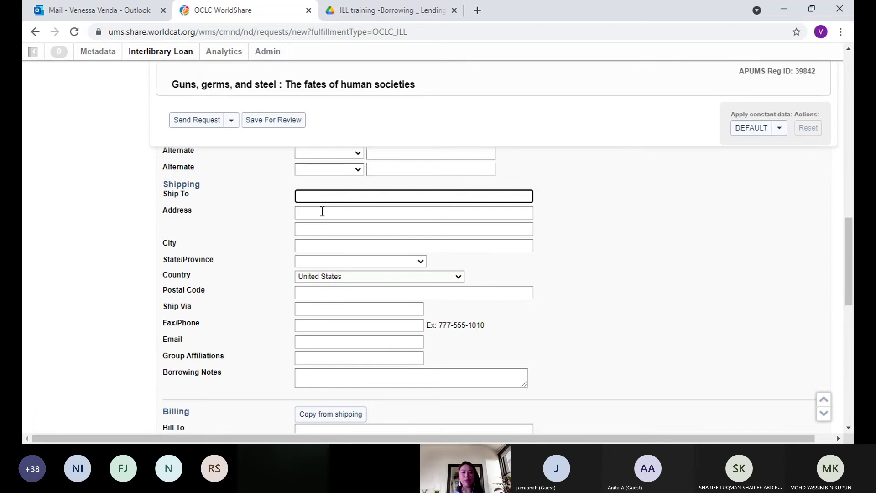
{"action": "left_click", "coordinate": [323, 212]}
{"action": "type", "text": "Um"}
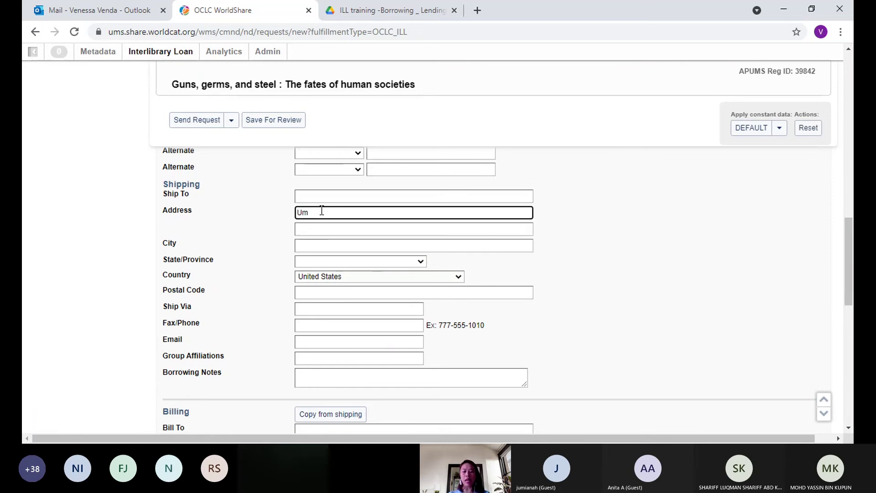
{"action": "key", "text": "BackSpace"}
{"action": "type", "text": "Ms"}
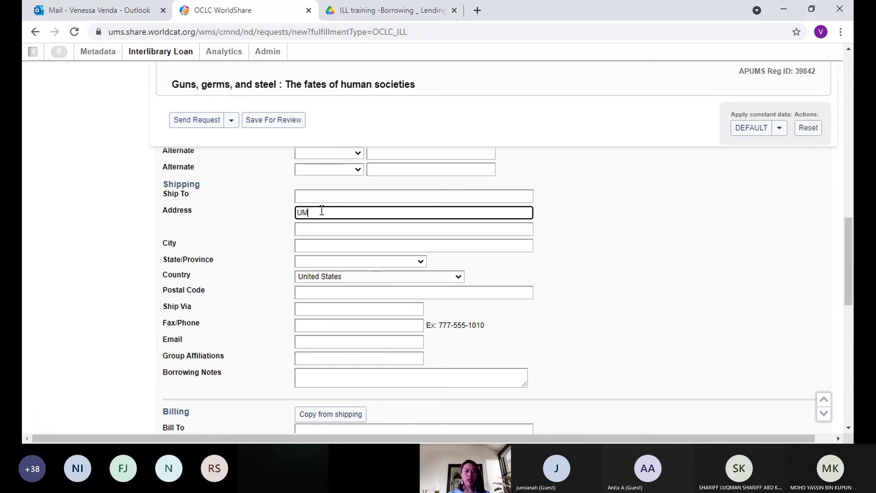
{"action": "left_click", "coordinate": [530, 359]}
Step: Go past the billing details and enter the patron's name in the request's Patron section
{"action": "scroll", "coordinate": [392, 307], "scroll_direction": "down", "scroll_amount": 5}
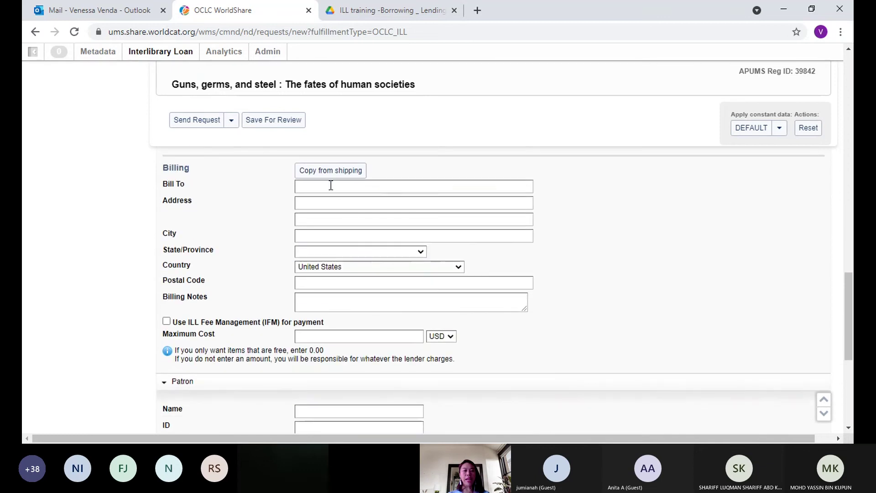
{"action": "left_click", "coordinate": [330, 187]}
{"action": "scroll", "coordinate": [356, 312], "scroll_direction": "down", "scroll_amount": 5}
{"action": "left_click", "coordinate": [331, 170]}
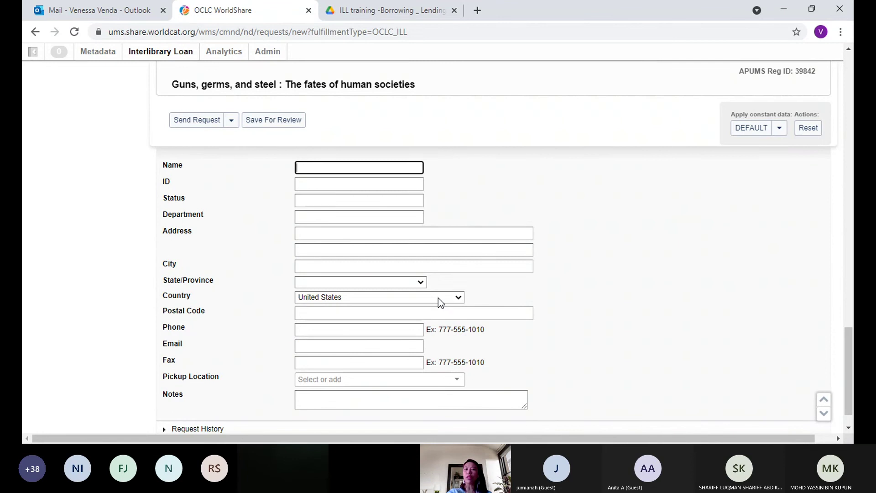
{"action": "type", "text": "Venessa"}
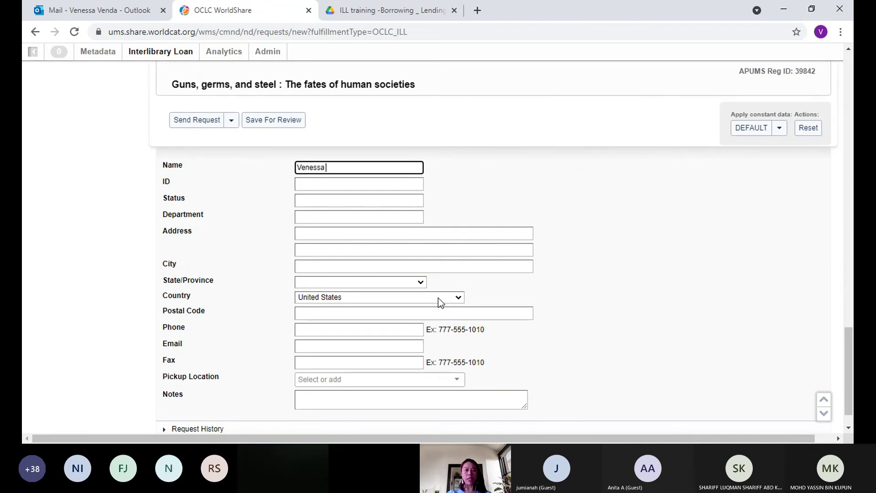
{"action": "left_click", "coordinate": [373, 182]}
{"action": "left_click", "coordinate": [365, 204]}
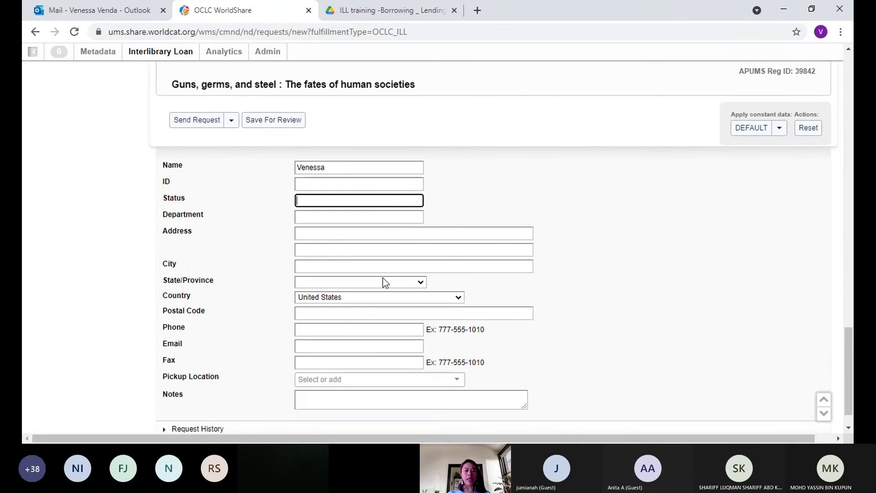
Step: Review the request from the patron details back through billing, shipping and the Lender String to the bibliographic fields
{"action": "scroll", "coordinate": [431, 372], "scroll_direction": "down", "scroll_amount": 1}
{"action": "scroll", "coordinate": [431, 372], "scroll_direction": "up", "scroll_amount": 10}
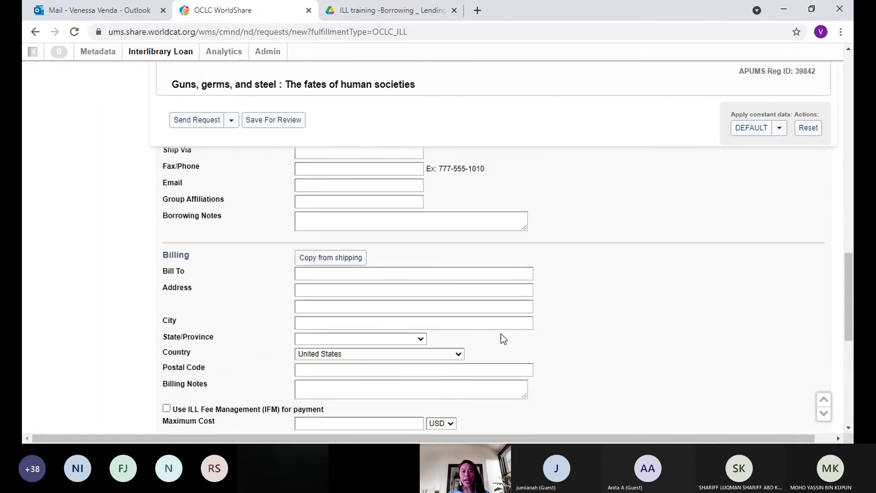
{"action": "scroll", "coordinate": [486, 347], "scroll_direction": "up", "scroll_amount": 10}
{"action": "scroll", "coordinate": [498, 311], "scroll_direction": "down", "scroll_amount": 2}
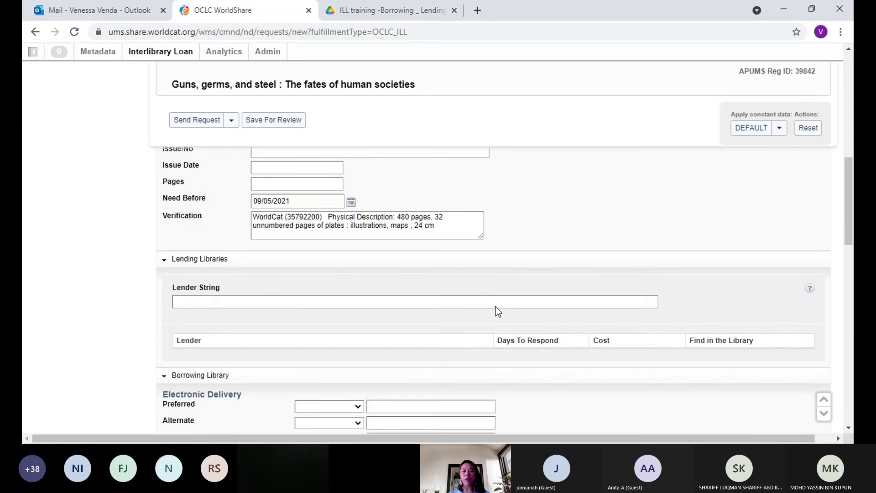
{"action": "scroll", "coordinate": [496, 305], "scroll_direction": "down", "scroll_amount": 3}
{"action": "scroll", "coordinate": [496, 306], "scroll_direction": "up", "scroll_amount": 1}
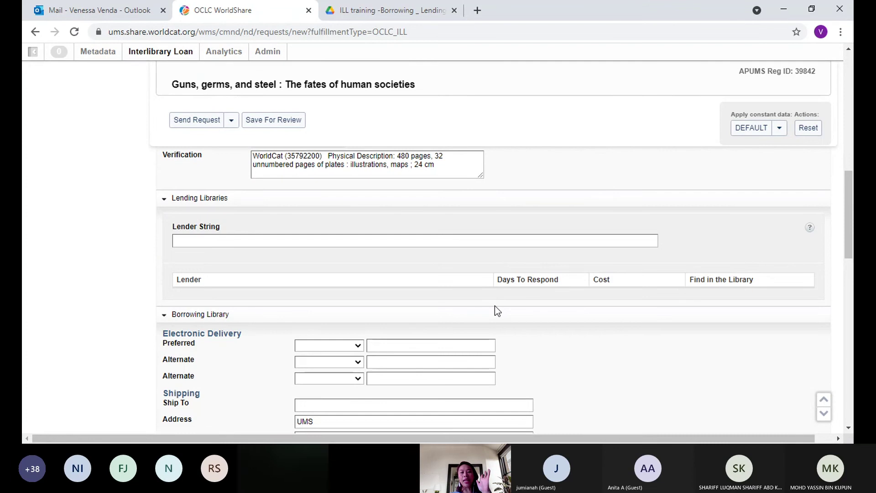
{"action": "left_click", "coordinate": [350, 240]}
{"action": "scroll", "coordinate": [362, 283], "scroll_direction": "up", "scroll_amount": 3}
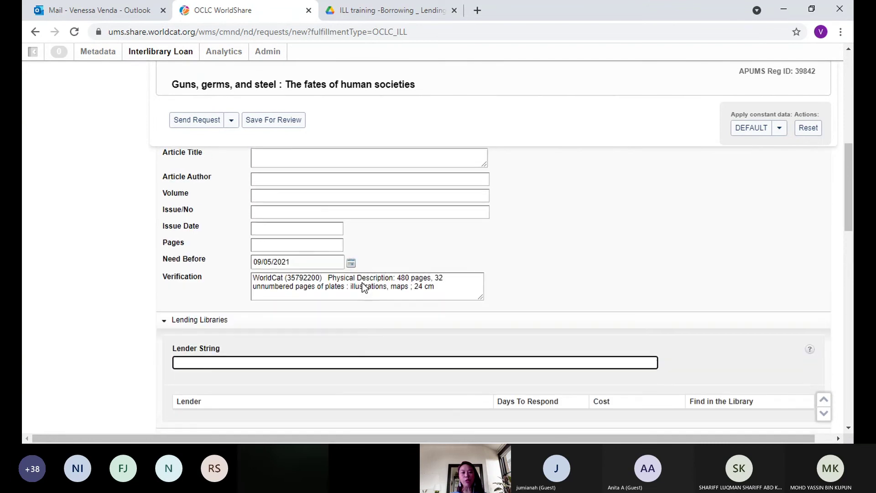
{"action": "scroll", "coordinate": [363, 283], "scroll_direction": "up", "scroll_amount": 4}
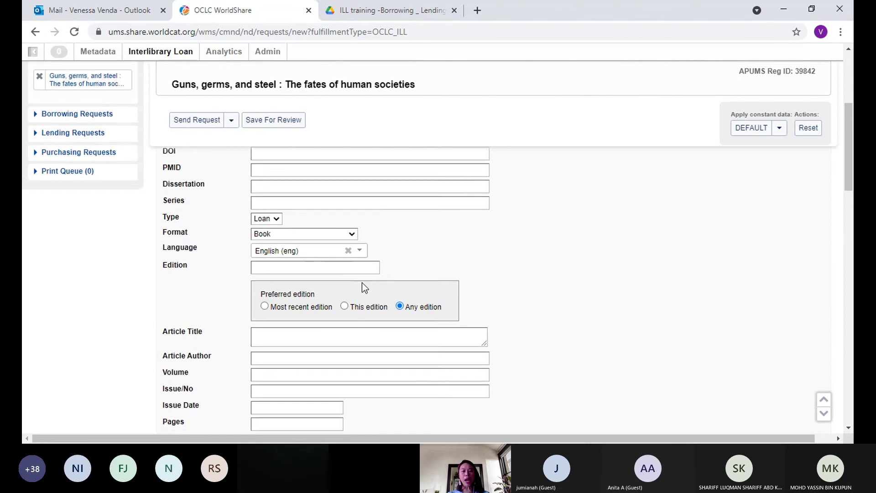
Step: Open the WorldCat holdings of the requested title from its OCLC number in the request details
{"action": "scroll", "coordinate": [364, 283], "scroll_direction": "down", "scroll_amount": 2}
{"action": "scroll", "coordinate": [363, 283], "scroll_direction": "up", "scroll_amount": 3}
{"action": "scroll", "coordinate": [363, 285], "scroll_direction": "up", "scroll_amount": 2}
{"action": "scroll", "coordinate": [363, 285], "scroll_direction": "down", "scroll_amount": 7}
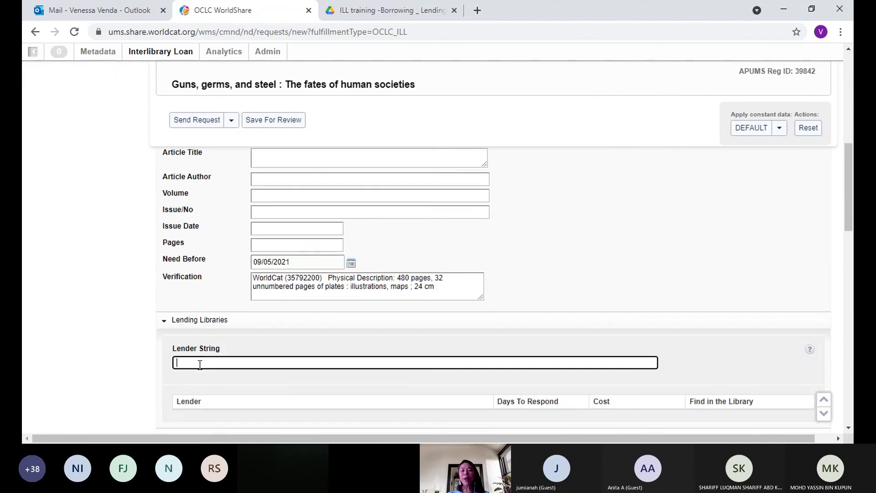
{"action": "scroll", "coordinate": [439, 331], "scroll_direction": "up", "scroll_amount": 8}
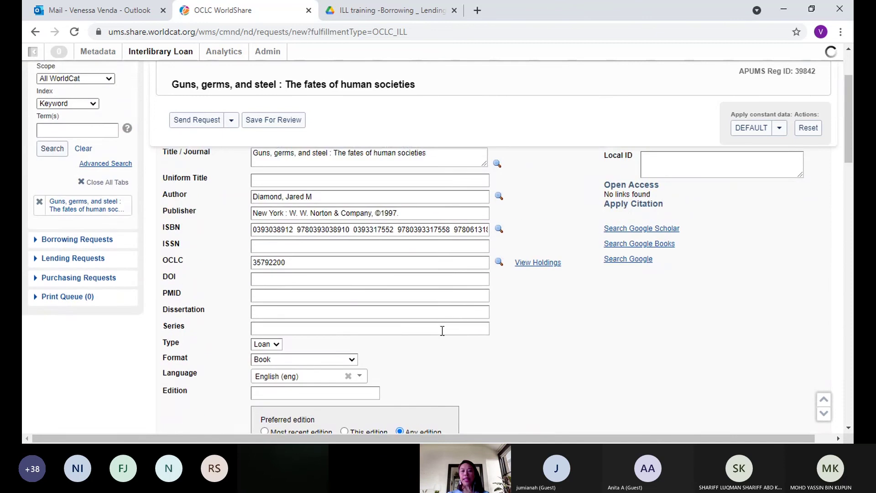
{"action": "left_click", "coordinate": [536, 264]}
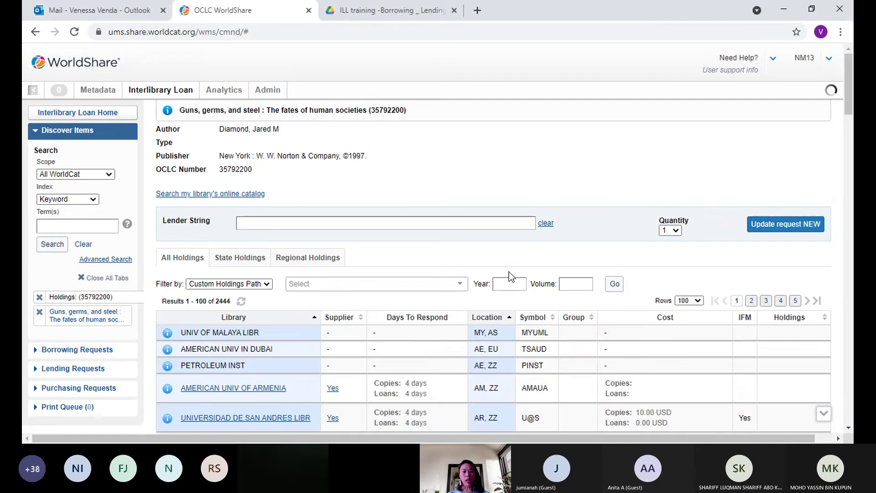
Step: Add the supplier American Univ of Armenia (AMAUA) from the holdings list to the Lender String
{"action": "scroll", "coordinate": [653, 242], "scroll_direction": "down", "scroll_amount": 3}
{"action": "scroll", "coordinate": [596, 302], "scroll_direction": "up", "scroll_amount": 3}
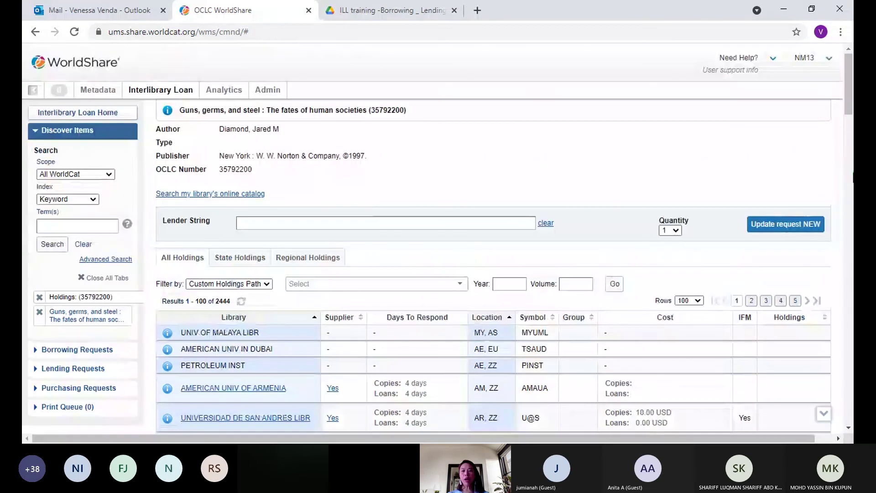
{"action": "scroll", "coordinate": [850, 98], "scroll_direction": "down", "scroll_amount": 3}
{"action": "scroll", "coordinate": [754, 106], "scroll_direction": "up", "scroll_amount": 3}
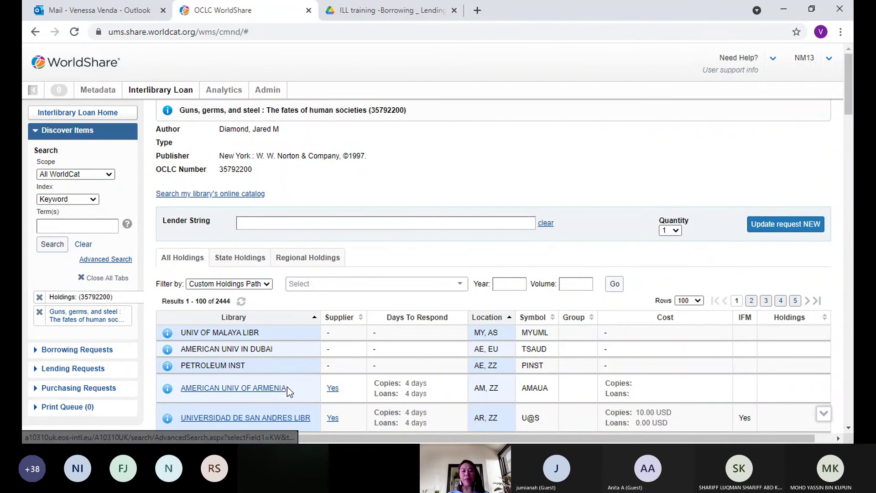
{"action": "left_click_drag", "start_coordinate": [852, 81], "coordinate": [852, 95]}
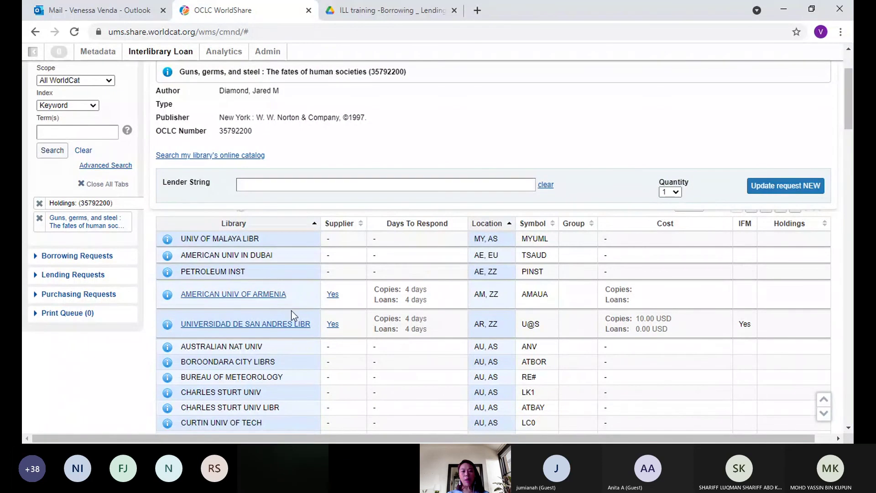
{"action": "left_click", "coordinate": [333, 295]}
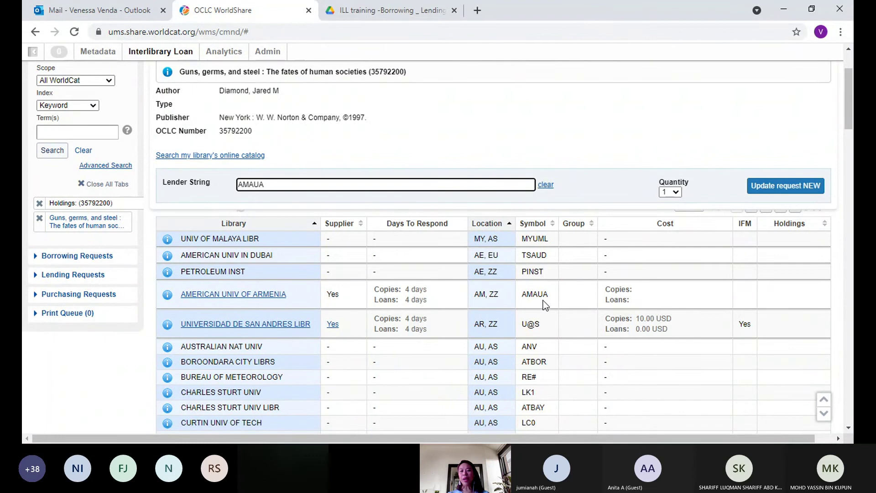
Step: Open the American Univ of Armenia's policy information and sign in with the account's user name and password
{"action": "left_click", "coordinate": [167, 296]}
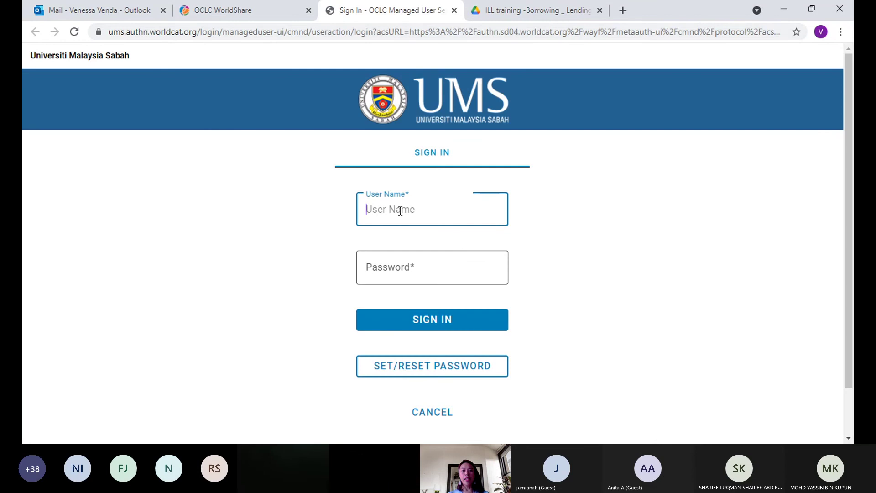
{"action": "type", "text": "nm13"}
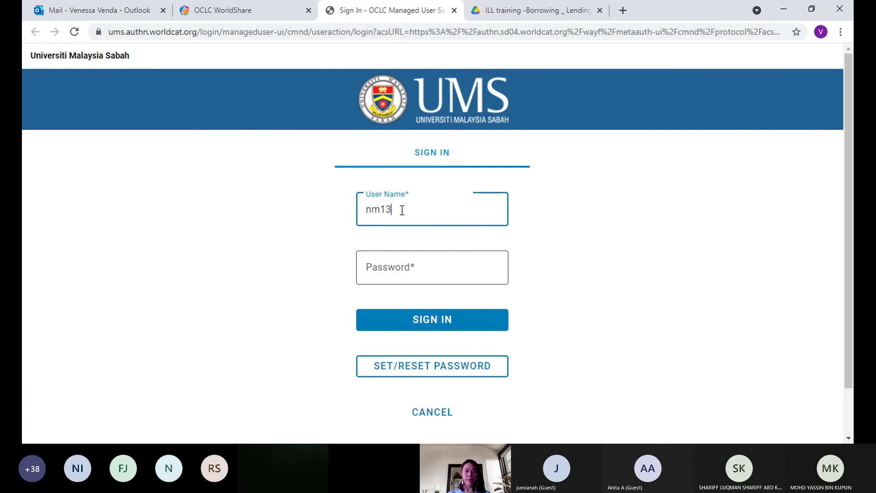
{"action": "left_click", "coordinate": [409, 268]}
{"action": "type", "text": "••••"}
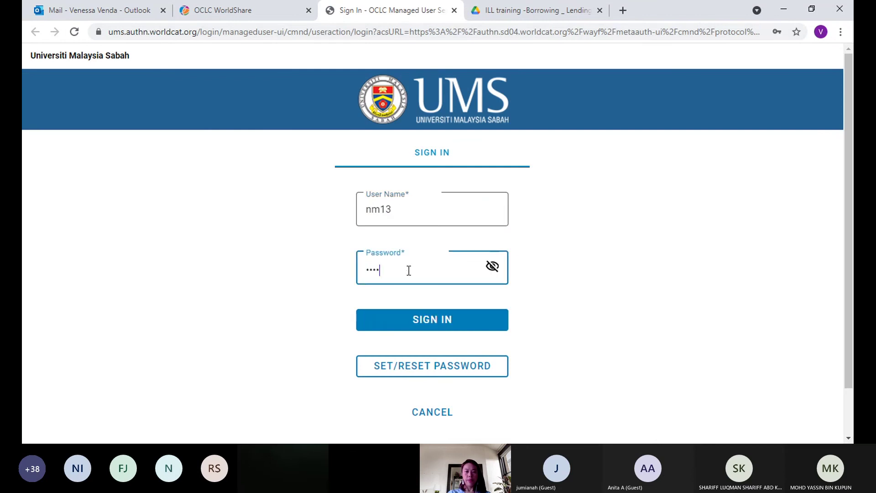
{"action": "key", "text": "BackSpace"}
{"action": "key", "text": "BackSpace"}
{"action": "key", "text": "BackSpace"}
{"action": "key", "text": "BackSpace"}
{"action": "type", "text": "•"}
{"action": "left_click", "coordinate": [416, 319]}
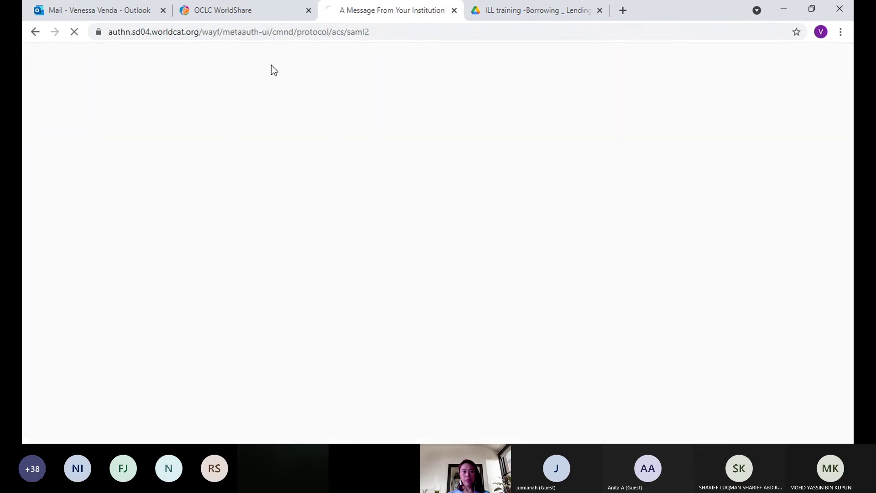
Step: Return to American University of Armenia's Policies Directory profile, leaving a single copy open, and examine its deflection, copy and loan policies
{"action": "left_click", "coordinate": [261, 10]}
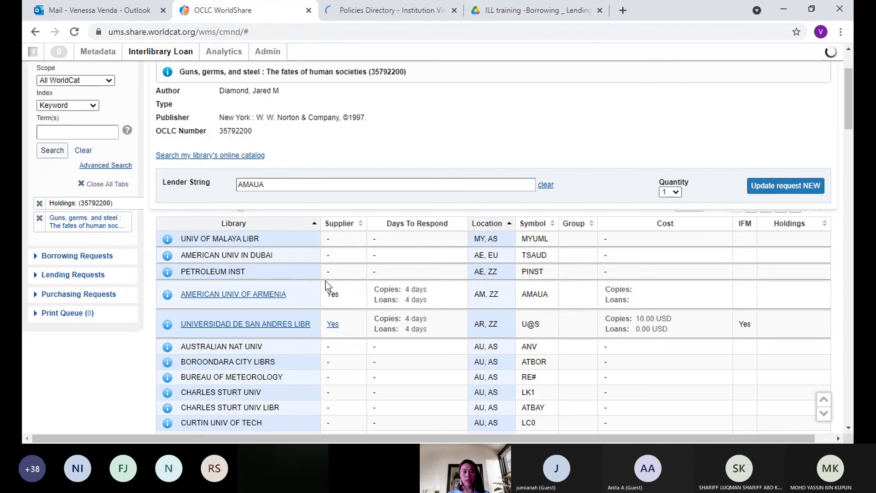
{"action": "left_click", "coordinate": [168, 300]}
{"action": "left_click", "coordinate": [491, 10]}
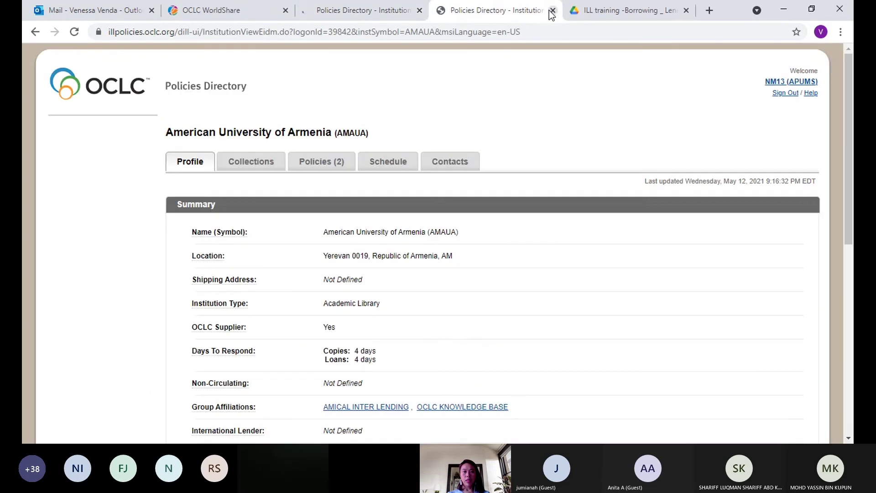
{"action": "left_click", "coordinate": [551, 10]}
{"action": "left_click", "coordinate": [368, 17]}
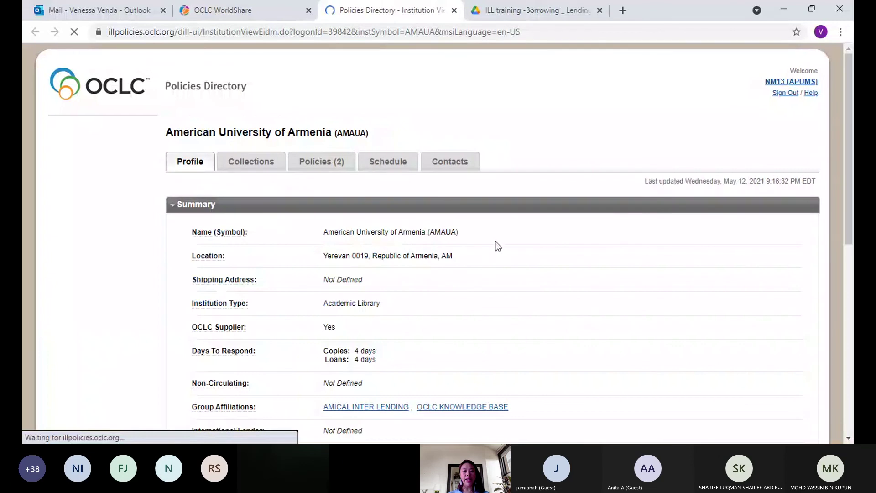
{"action": "left_click", "coordinate": [338, 152]}
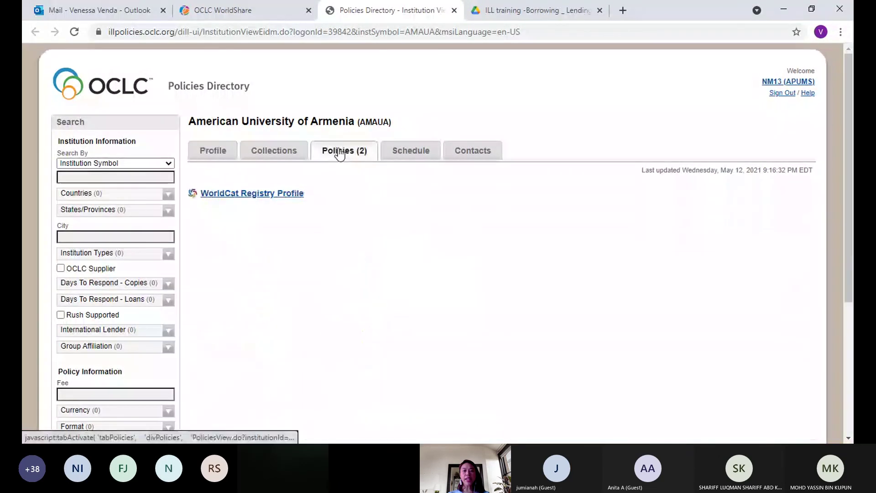
{"action": "scroll", "coordinate": [562, 287], "scroll_direction": "down", "scroll_amount": 6}
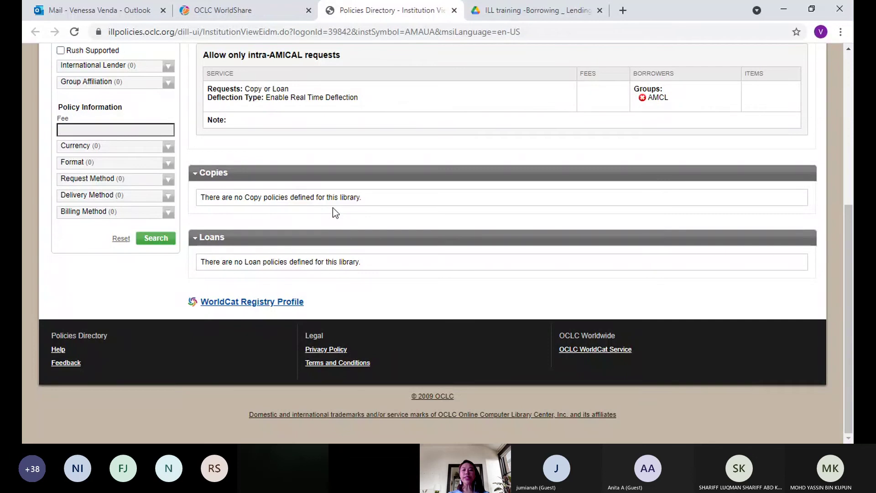
{"action": "scroll", "coordinate": [334, 211], "scroll_direction": "up", "scroll_amount": 6}
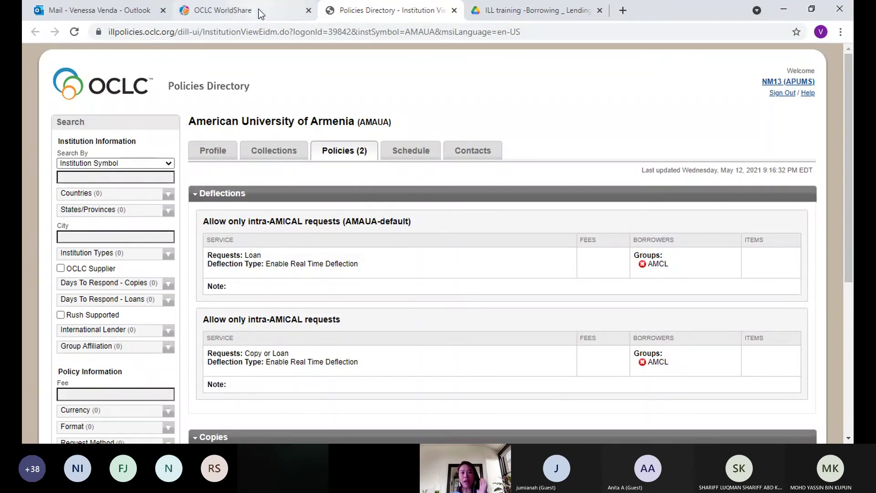
Step: Return to the title's holdings in WorldShare and filter them by the custom holdings path FREEINSTITUTE
{"action": "left_click", "coordinate": [228, 10]}
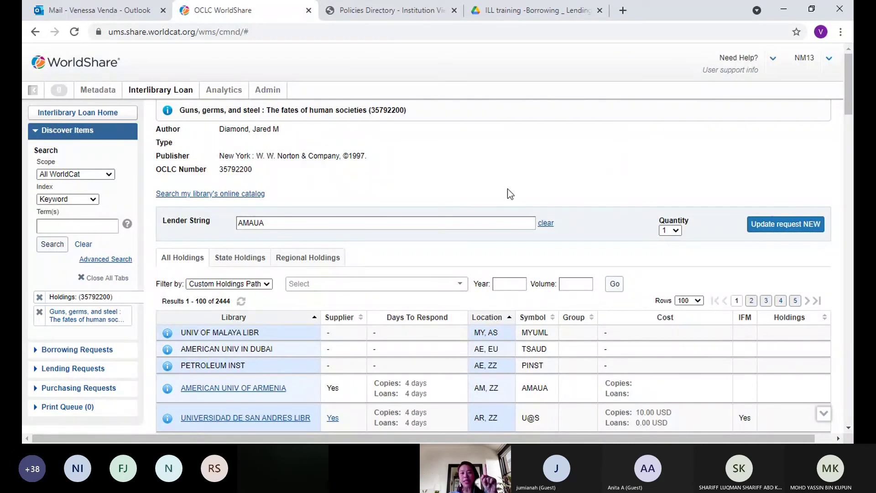
{"action": "left_click", "coordinate": [373, 288]}
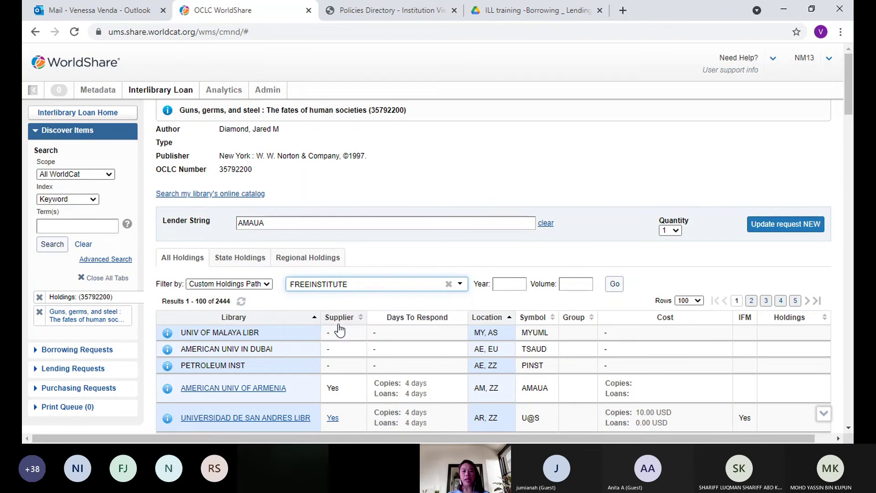
{"action": "left_click", "coordinate": [339, 324]}
{"action": "left_click", "coordinate": [612, 286]}
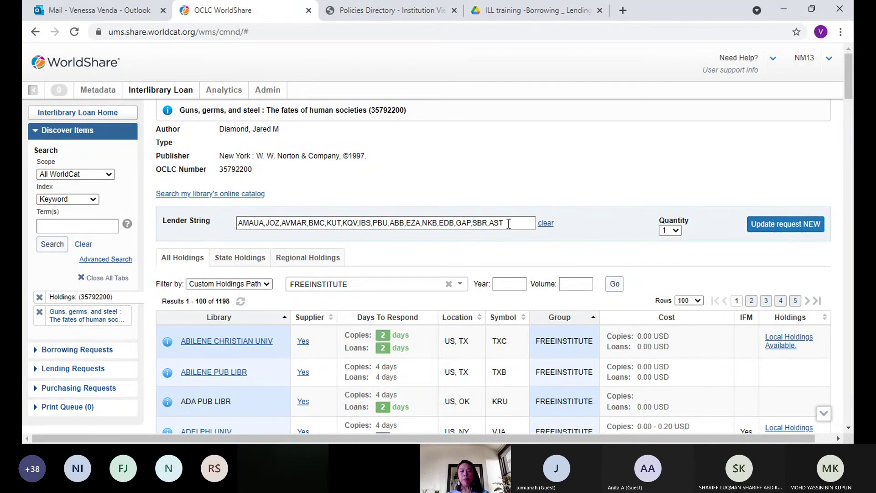
Step: Replace the whole Lender String with WSTPV and update the new request with it
{"action": "left_click_drag", "start_coordinate": [508, 223], "coordinate": [208, 213]}
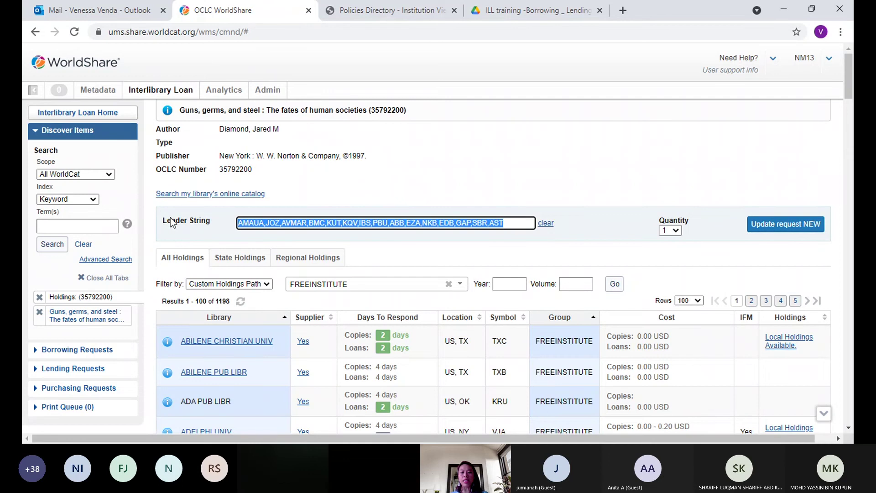
{"action": "key", "text": "BackSpace"}
{"action": "type", "text": "WT"}
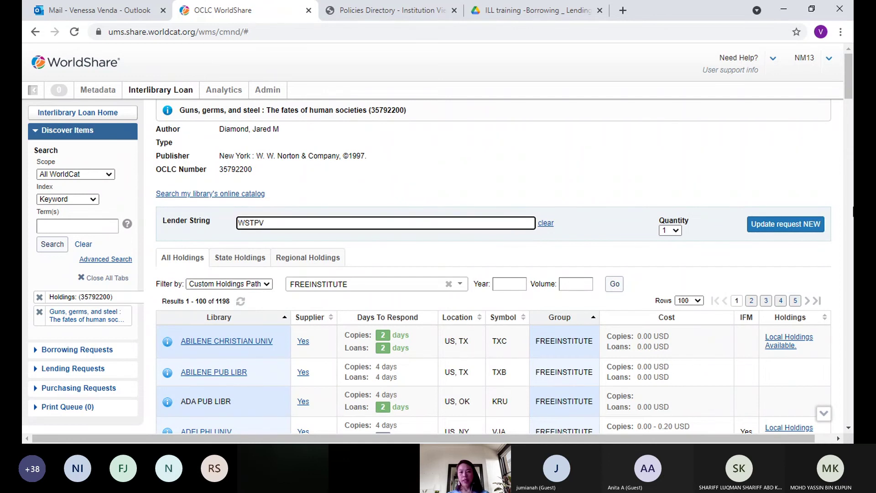
{"action": "left_click", "coordinate": [798, 228]}
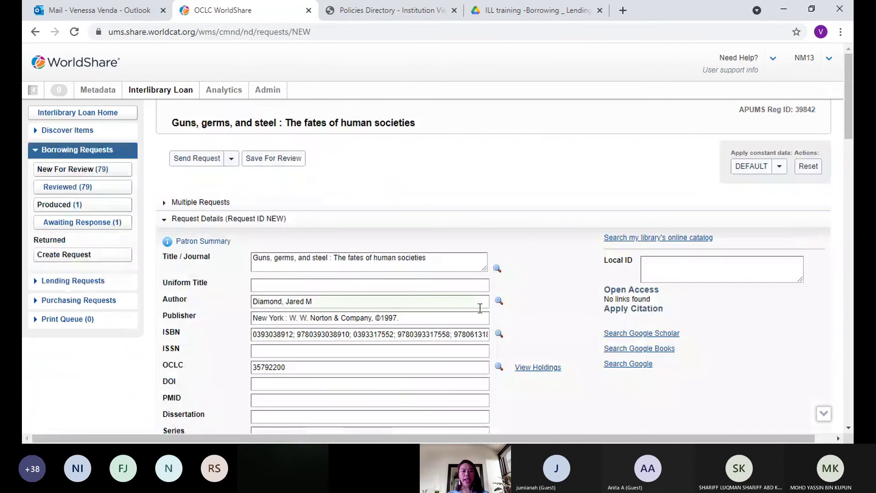
Step: Review the updated request's lending library, shipping and billing sections and its bibliographic details
{"action": "scroll", "coordinate": [479, 307], "scroll_direction": "down", "scroll_amount": 10}
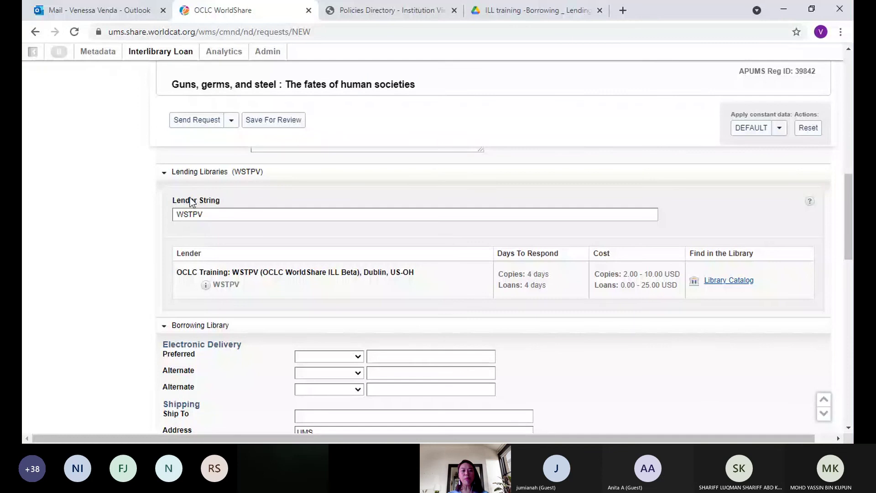
{"action": "scroll", "coordinate": [245, 257], "scroll_direction": "down", "scroll_amount": 4}
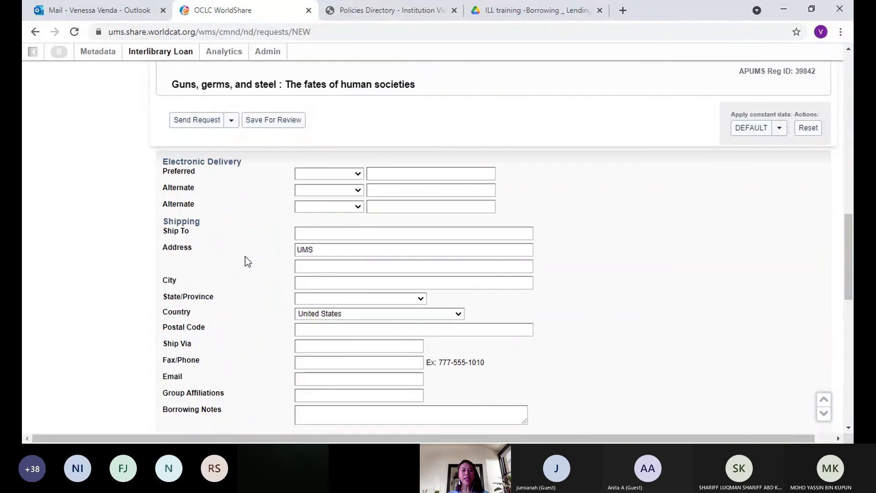
{"action": "scroll", "coordinate": [601, 390], "scroll_direction": "up", "scroll_amount": 4}
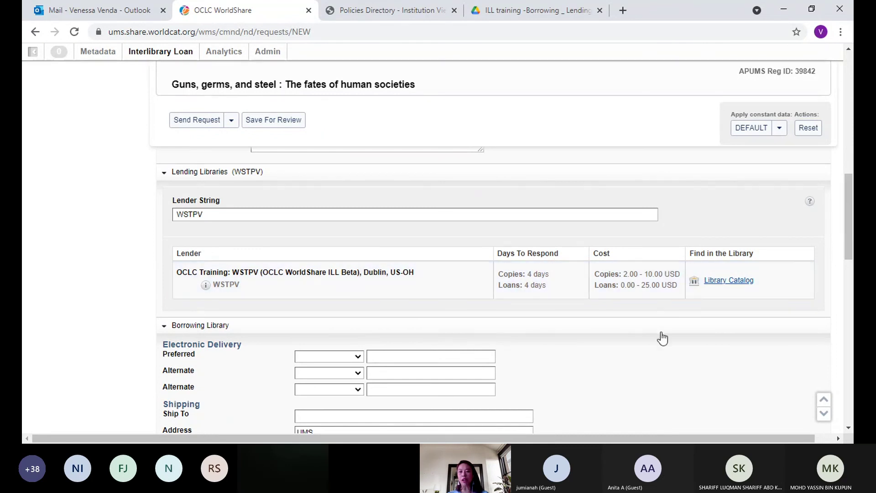
{"action": "scroll", "coordinate": [660, 336], "scroll_direction": "down", "scroll_amount": 15}
{"action": "scroll", "coordinate": [327, 313], "scroll_direction": "up", "scroll_amount": 20}
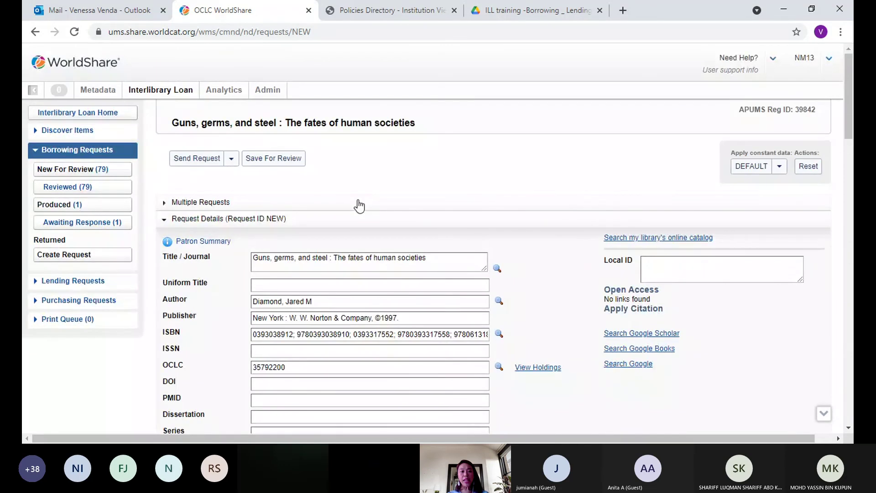
{"action": "scroll", "coordinate": [358, 219], "scroll_direction": "down", "scroll_amount": 15}
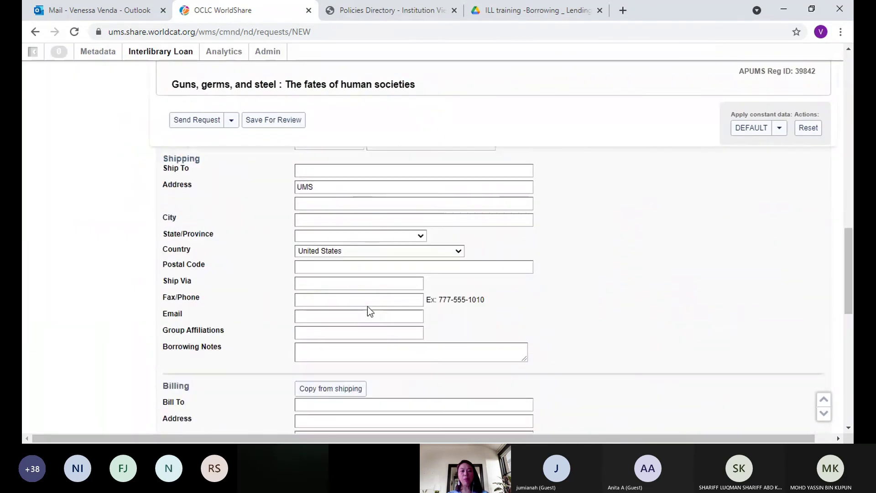
{"action": "scroll", "coordinate": [369, 312], "scroll_direction": "up", "scroll_amount": 15}
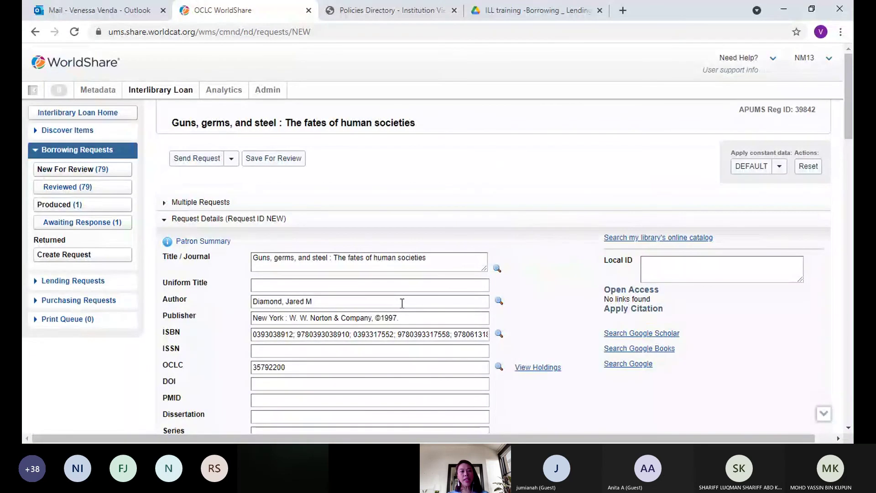
Step: Send the borrowing request and check it in the Produced and Awaiting Response queues
{"action": "left_click", "coordinate": [196, 160]}
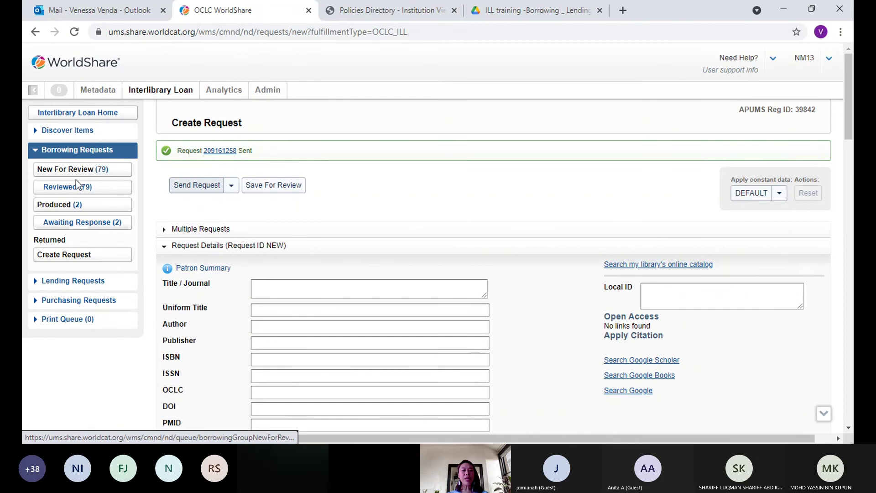
{"action": "left_click", "coordinate": [61, 209]}
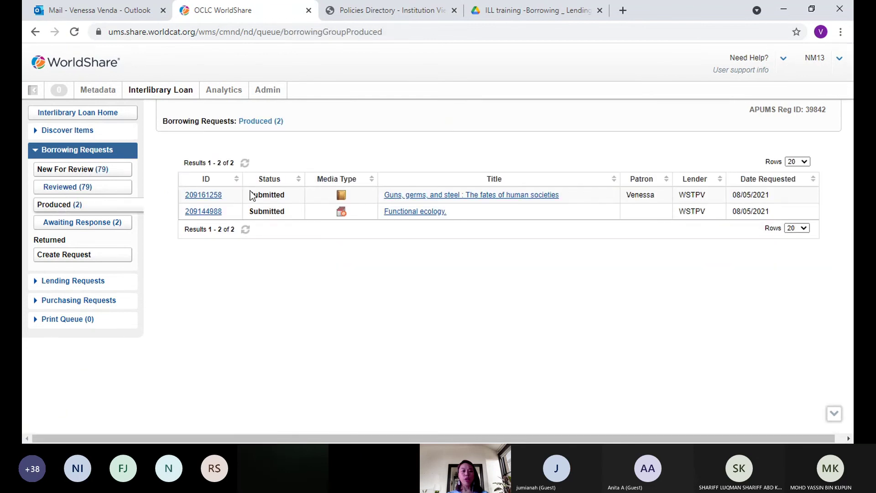
{"action": "left_click", "coordinate": [72, 223]}
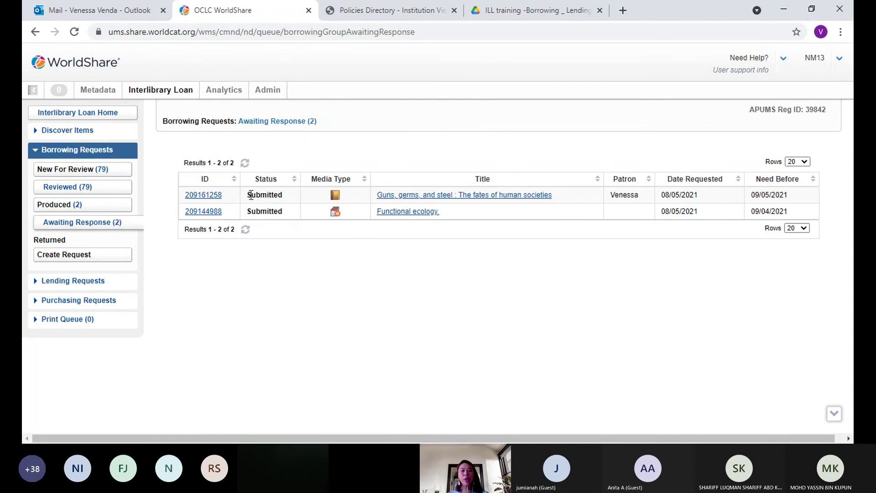